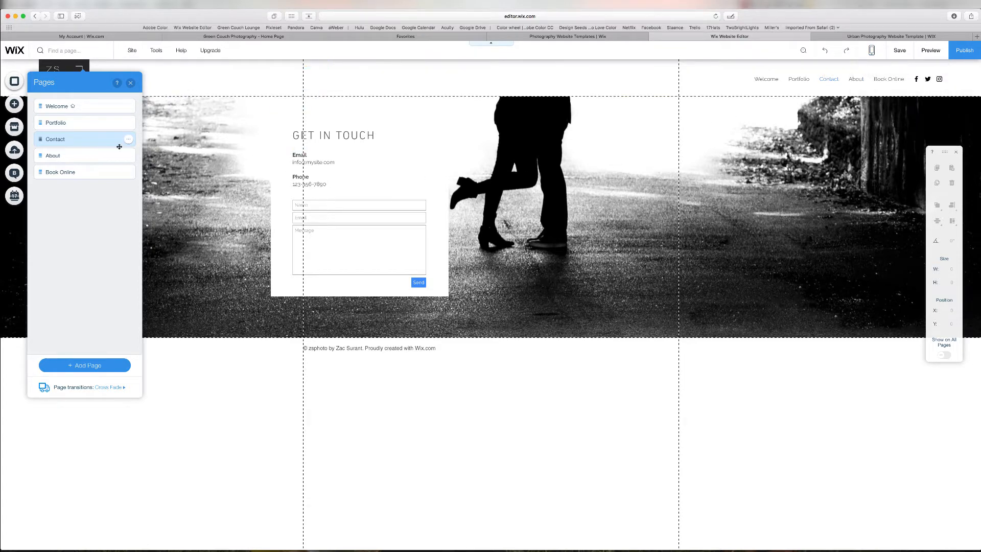
Open the About page of the site for editing
{"action": "left_click", "coordinate": [131, 83]}
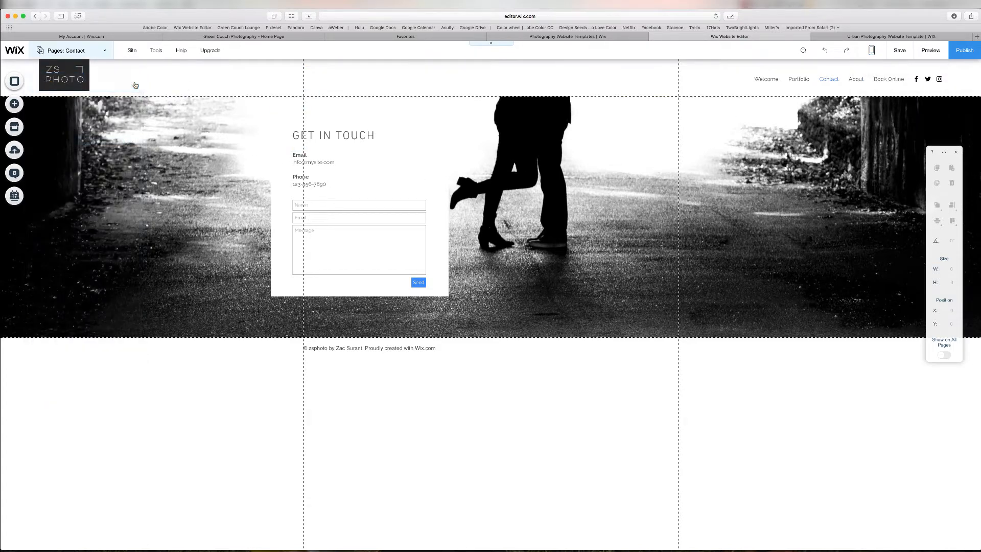
{"action": "left_click", "coordinate": [96, 50]}
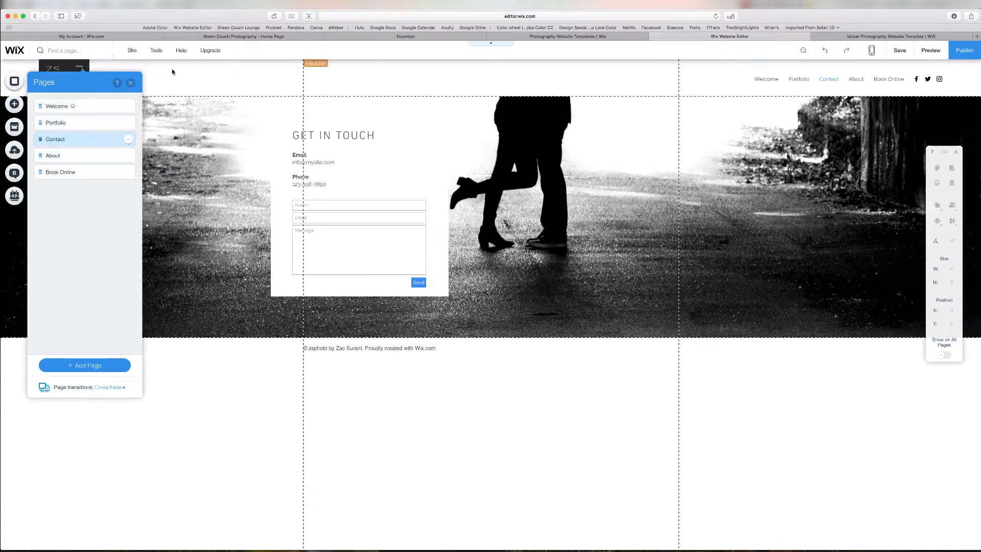
{"action": "left_click", "coordinate": [173, 71]}
{"action": "left_click", "coordinate": [84, 49]}
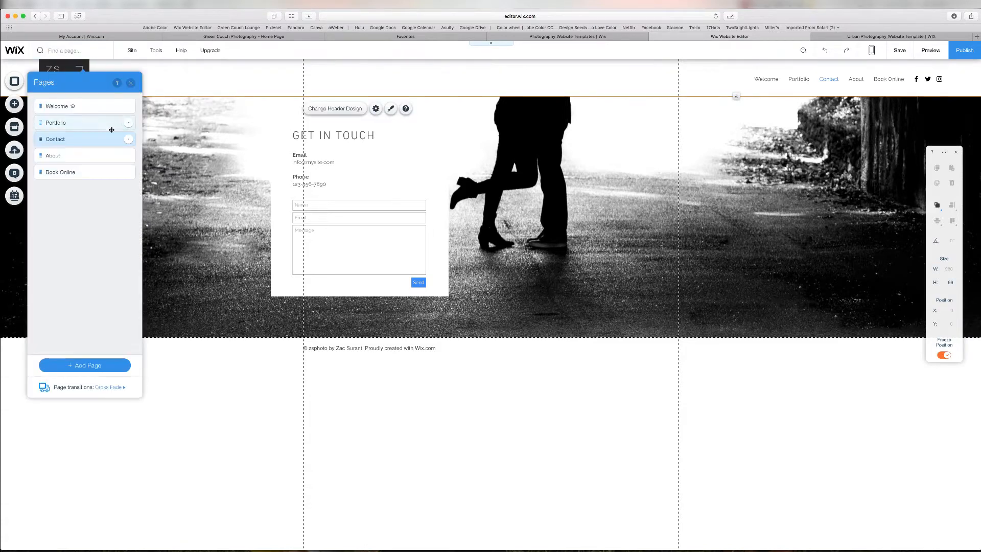
{"action": "left_click", "coordinate": [96, 156]}
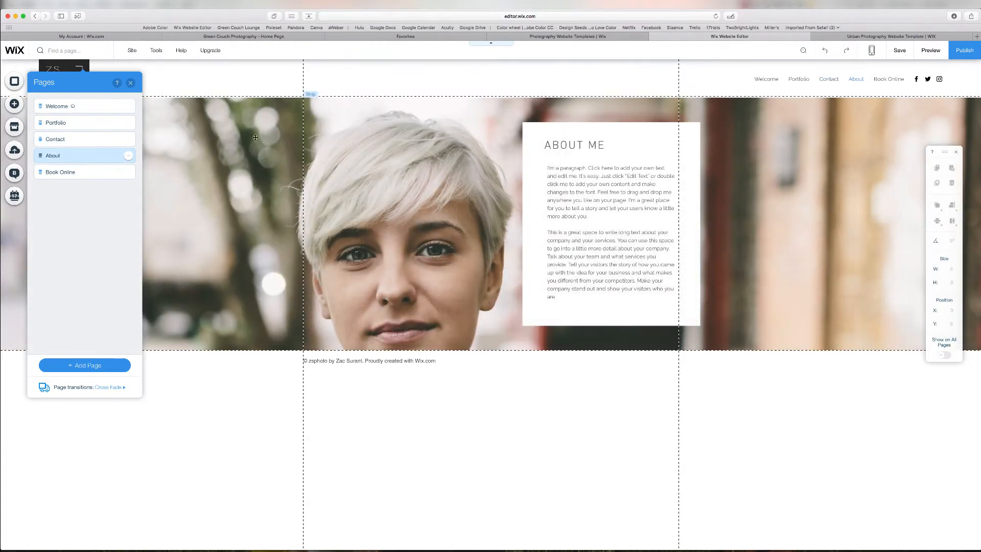
{"action": "left_click", "coordinate": [130, 83]}
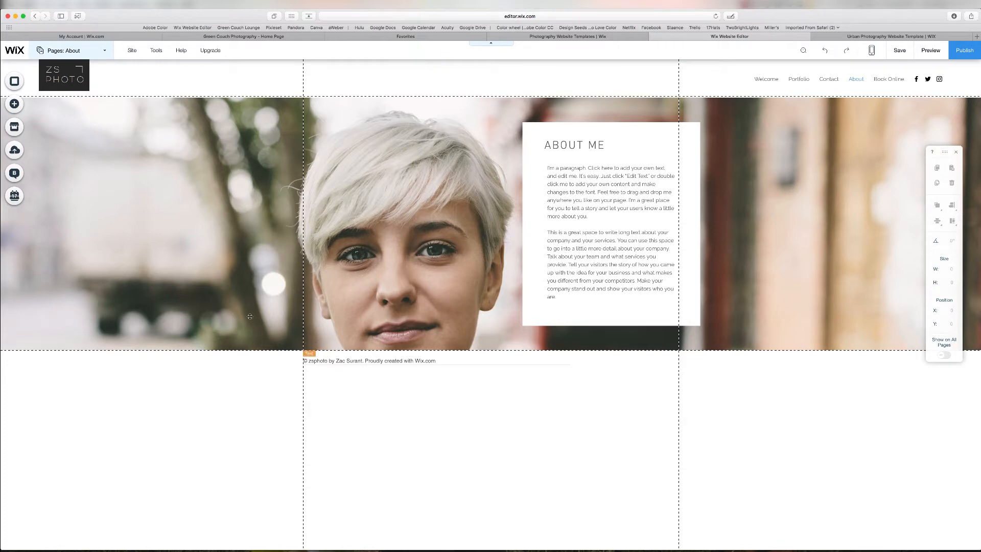
Browse the strip, shape, lightbox and slideshow elements that can be added to the About page
{"action": "left_click", "coordinate": [14, 104]}
{"action": "left_click", "coordinate": [45, 155]}
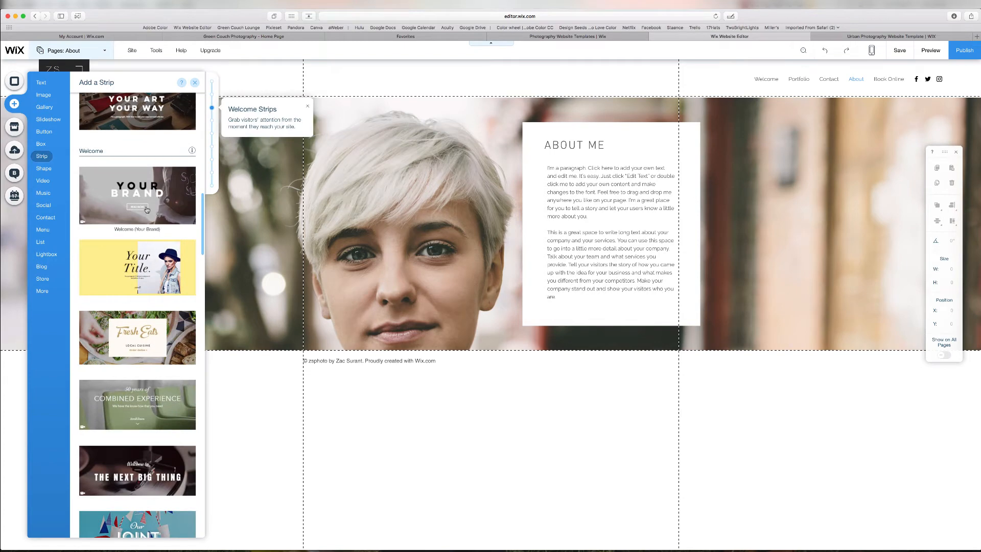
{"action": "left_click", "coordinate": [44, 168]}
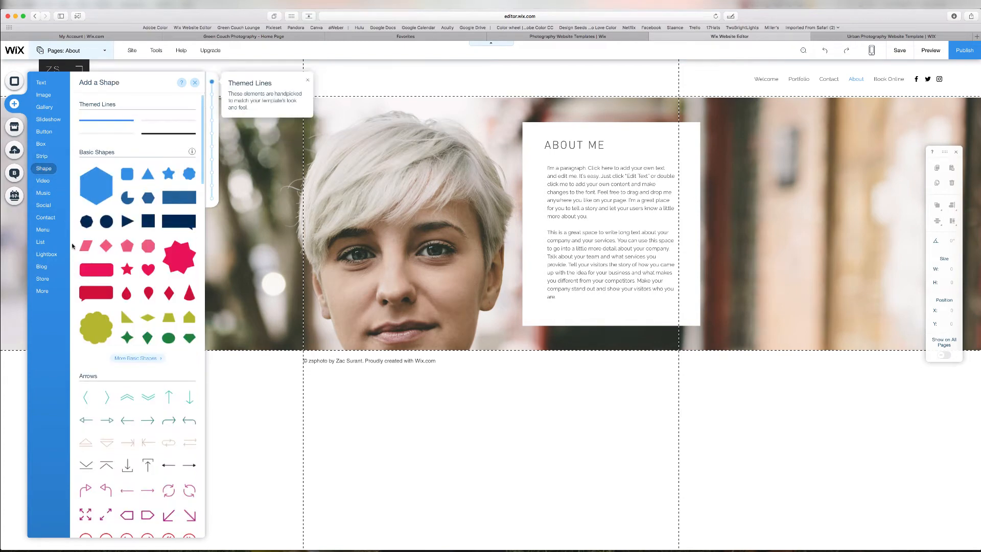
{"action": "left_click", "coordinate": [46, 254]}
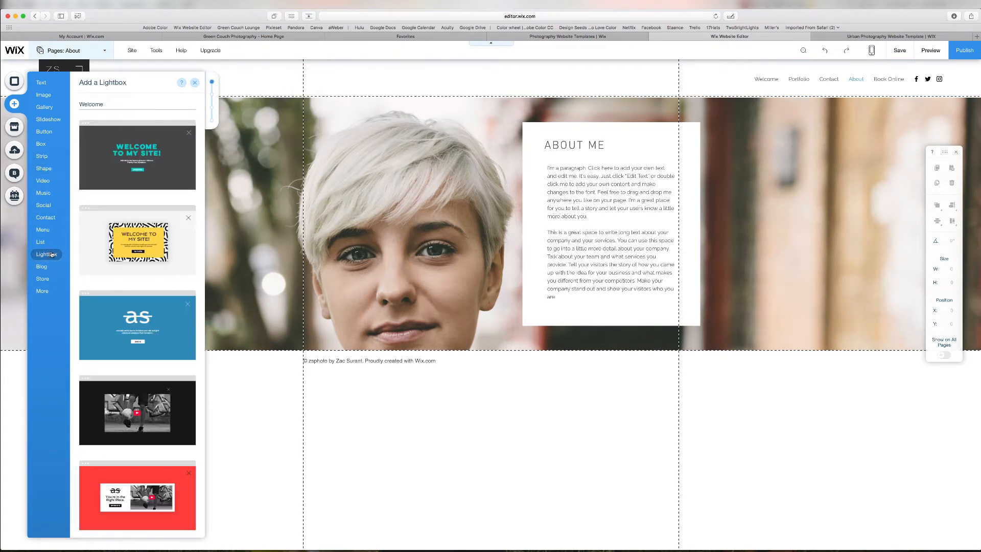
{"action": "left_click", "coordinate": [196, 83]}
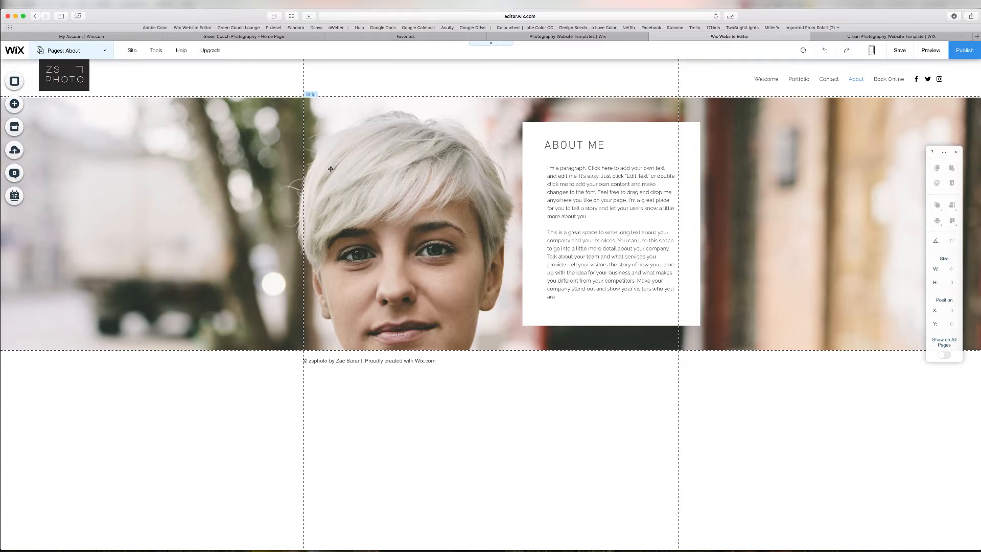
{"action": "left_click", "coordinate": [14, 103]}
{"action": "left_click", "coordinate": [48, 119]}
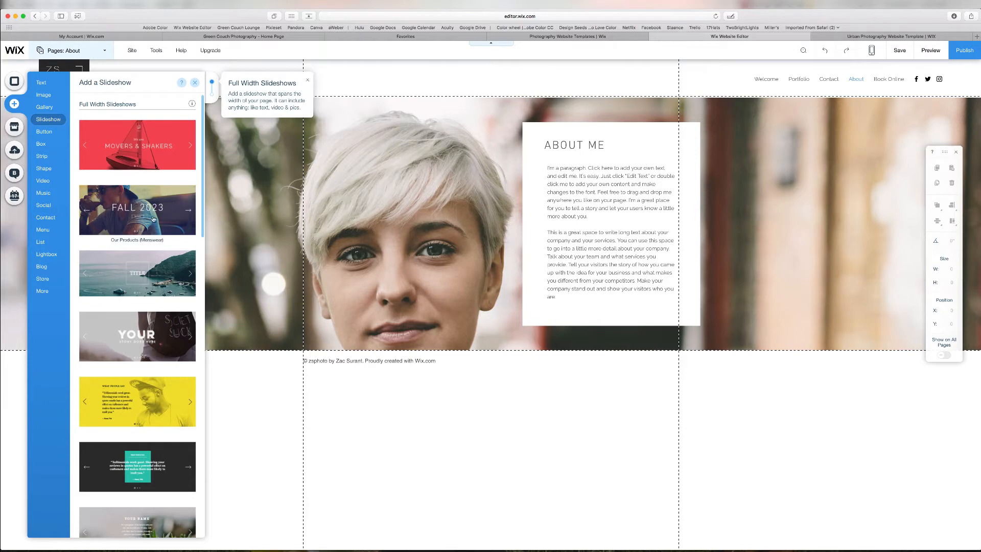
{"action": "left_click", "coordinate": [377, 79]}
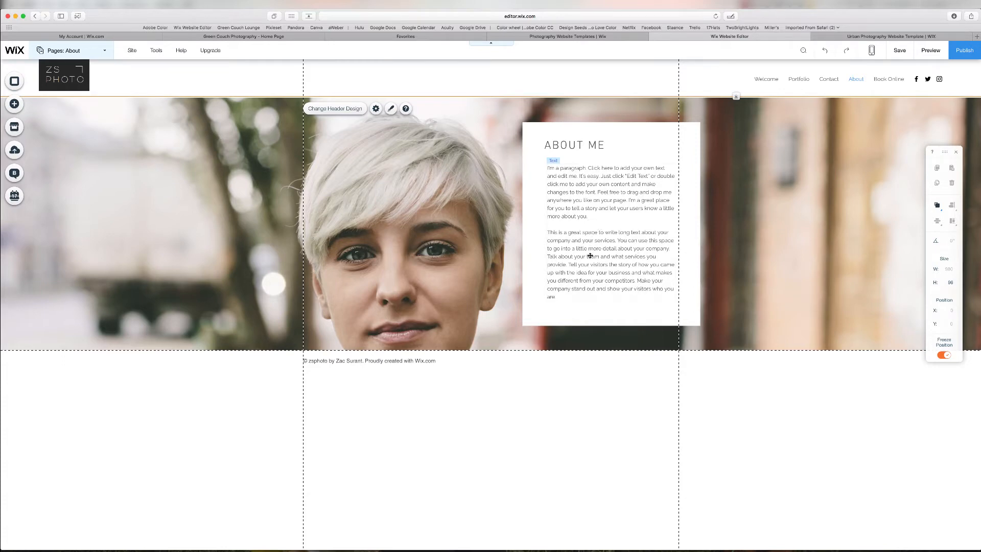
Switch to the Green Couch Photography site and examine its About page down to the introduction text and video
{"action": "left_click", "coordinate": [286, 38]}
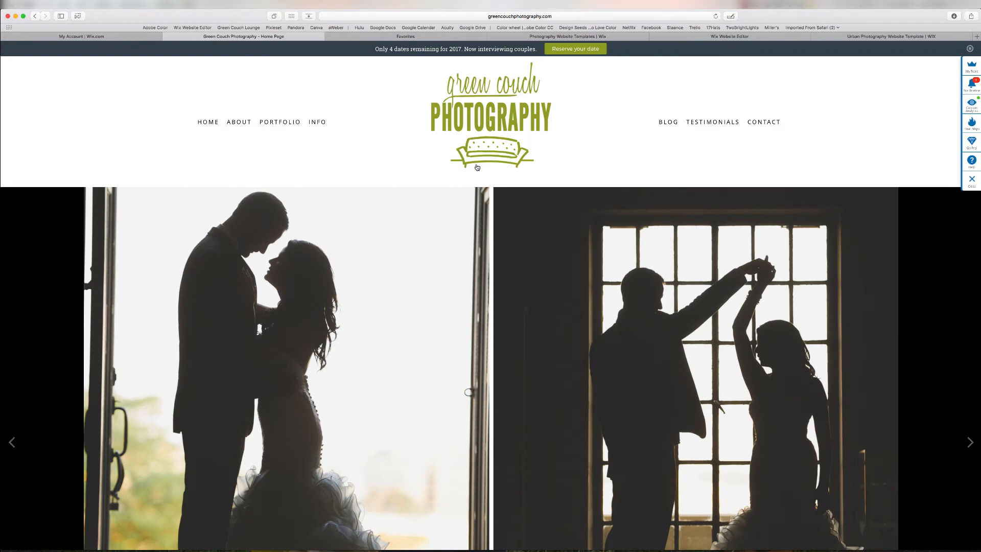
{"action": "left_click", "coordinate": [239, 123]}
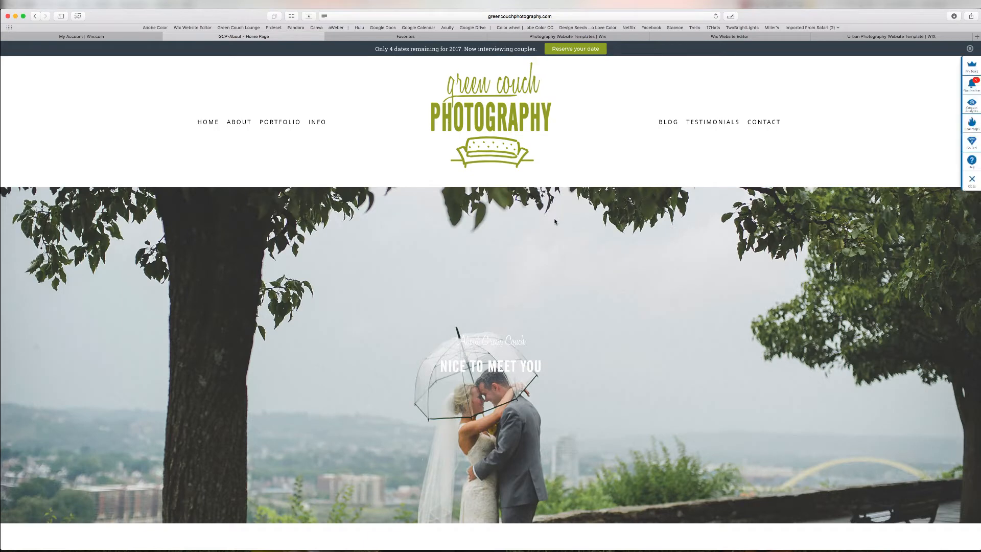
{"action": "scroll", "coordinate": [555, 222], "scroll_direction": "down", "scroll_amount": 3}
{"action": "scroll", "coordinate": [555, 222], "scroll_direction": "down", "scroll_amount": 3}
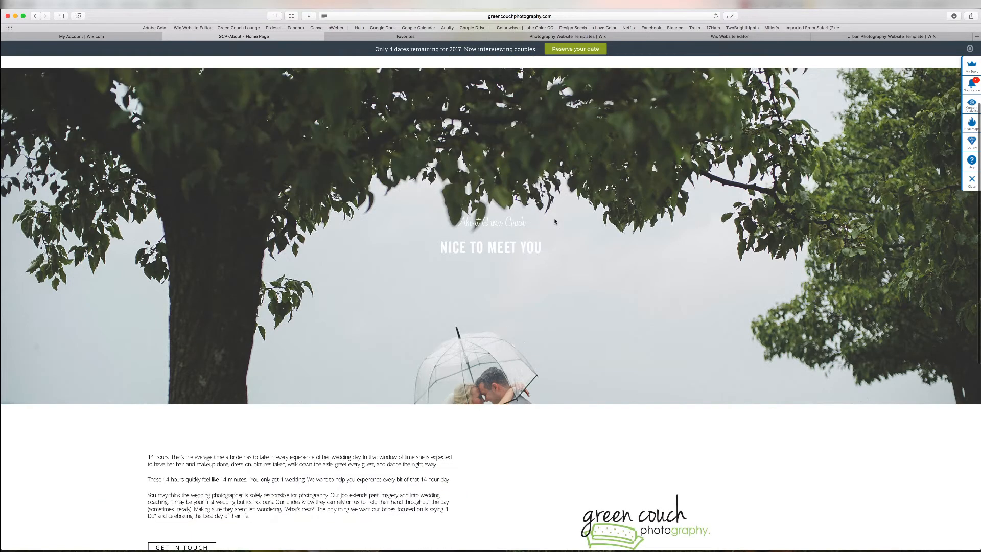
{"action": "scroll", "coordinate": [555, 221], "scroll_direction": "down", "scroll_amount": 5}
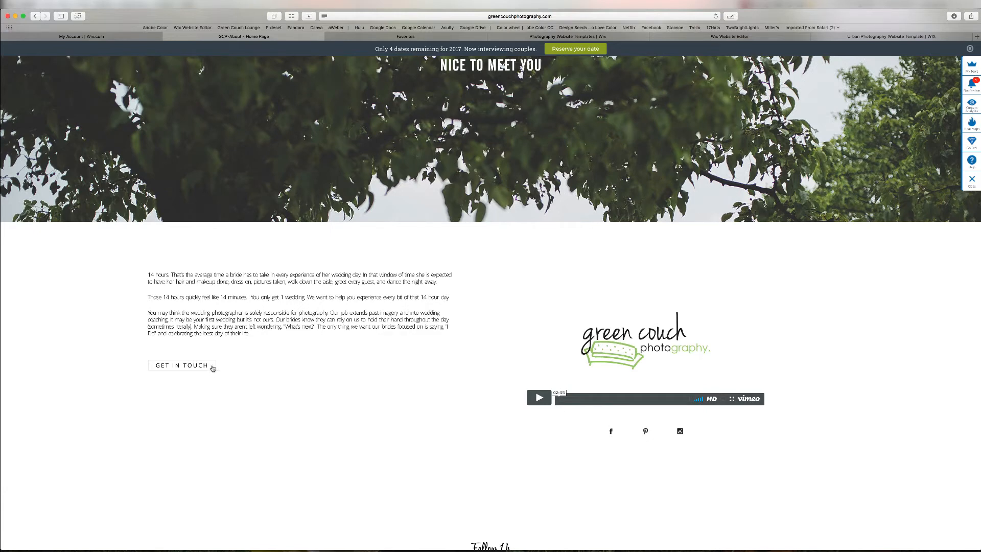
Play and pause the introduction video on the About page, and follow the Get In Touch link
{"action": "mouse_move", "coordinate": [586, 351]}
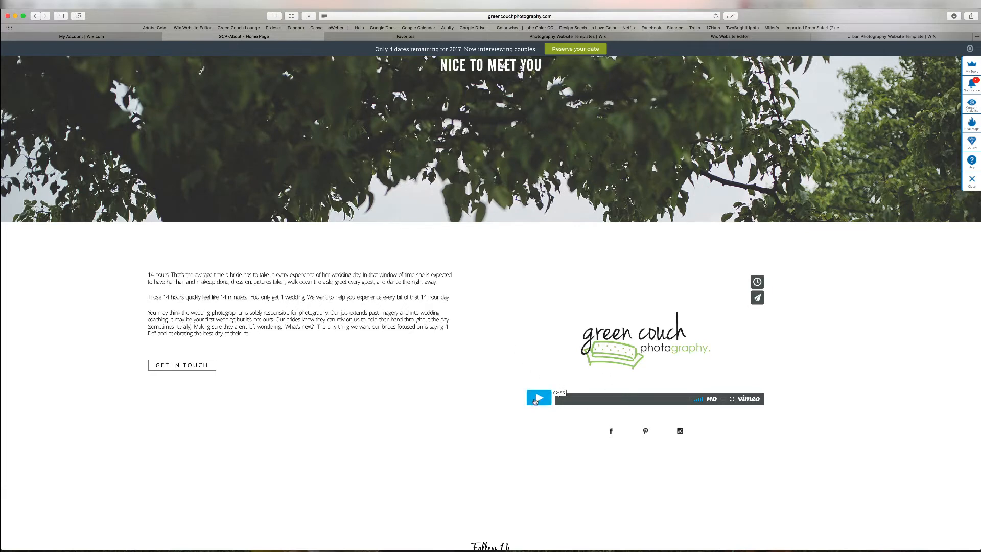
{"action": "left_click", "coordinate": [535, 401]}
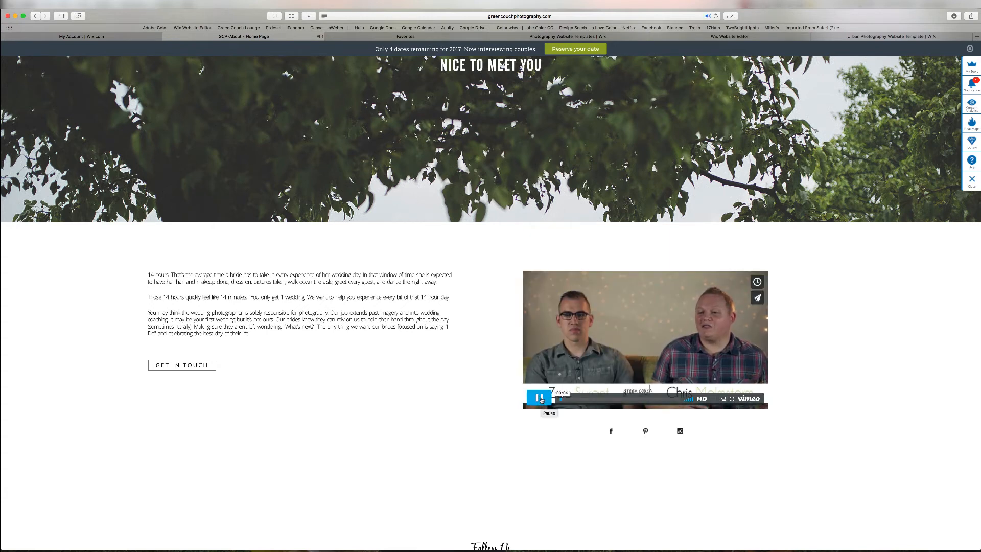
{"action": "left_click", "coordinate": [546, 401]}
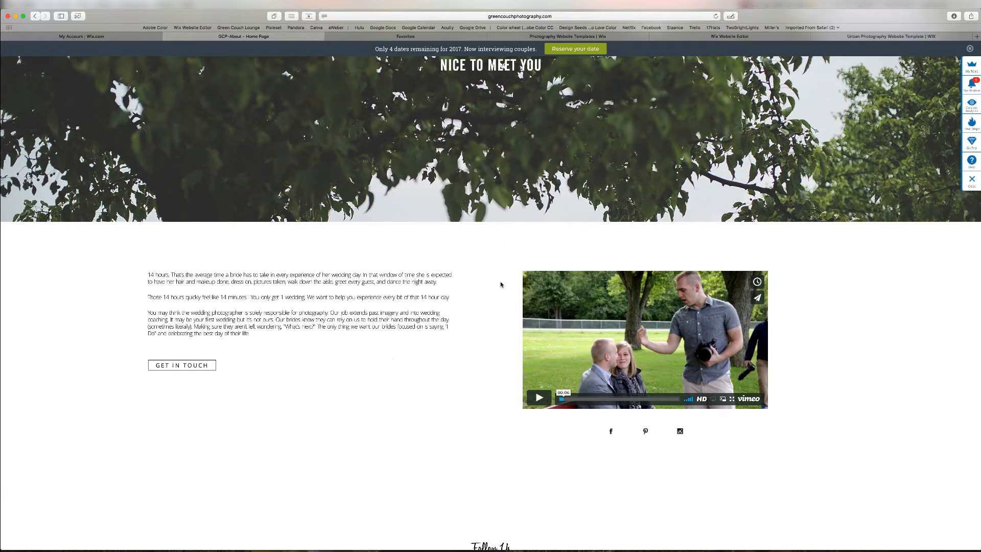
{"action": "left_click", "coordinate": [207, 365]}
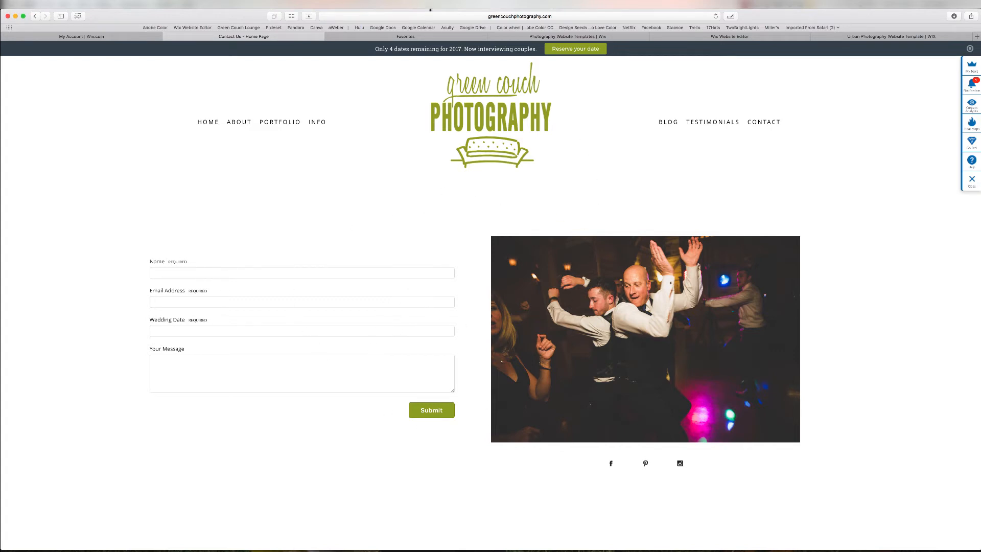
Return to the About page in the Wix editor
{"action": "left_click", "coordinate": [531, 36]}
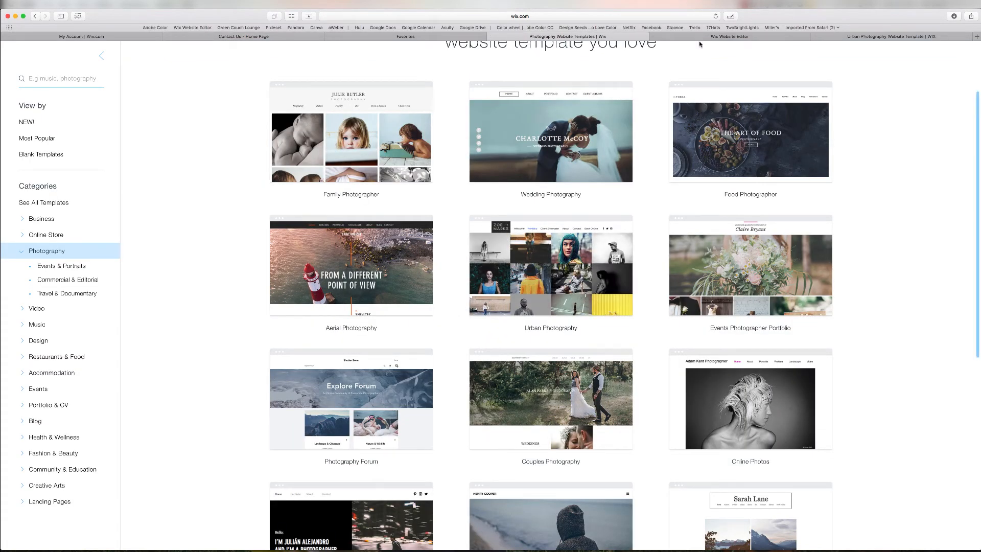
{"action": "left_click", "coordinate": [874, 38]}
{"action": "left_click", "coordinate": [770, 34]}
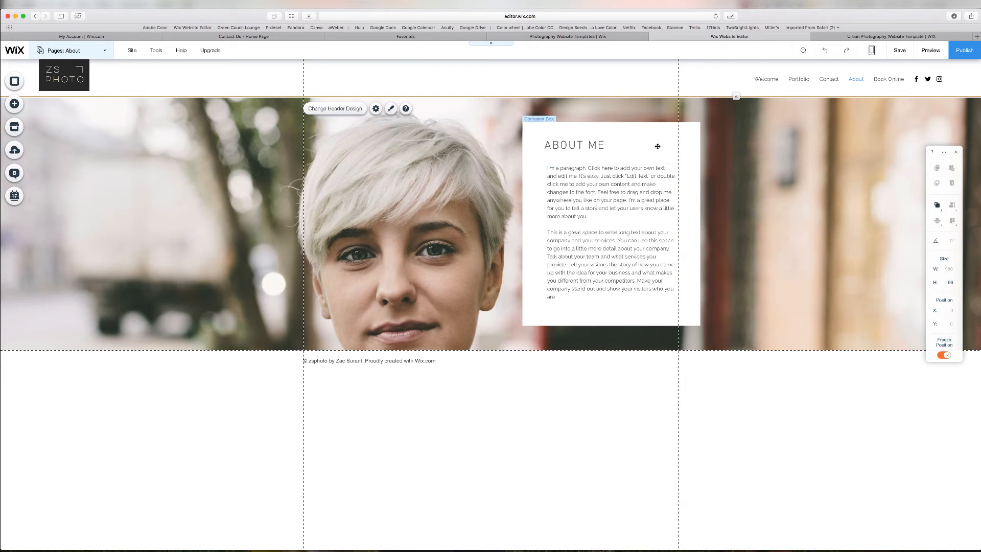
Examine the editing options of the ABOUT ME heading, its paragraph text and the background strip, including the heading's text settings
{"action": "left_click", "coordinate": [603, 184]}
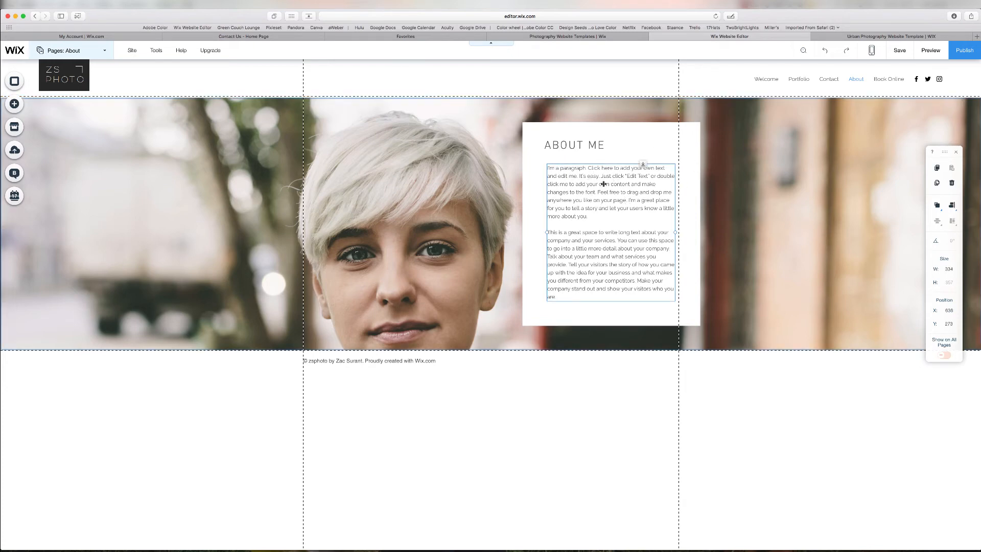
{"action": "left_click", "coordinate": [630, 147]}
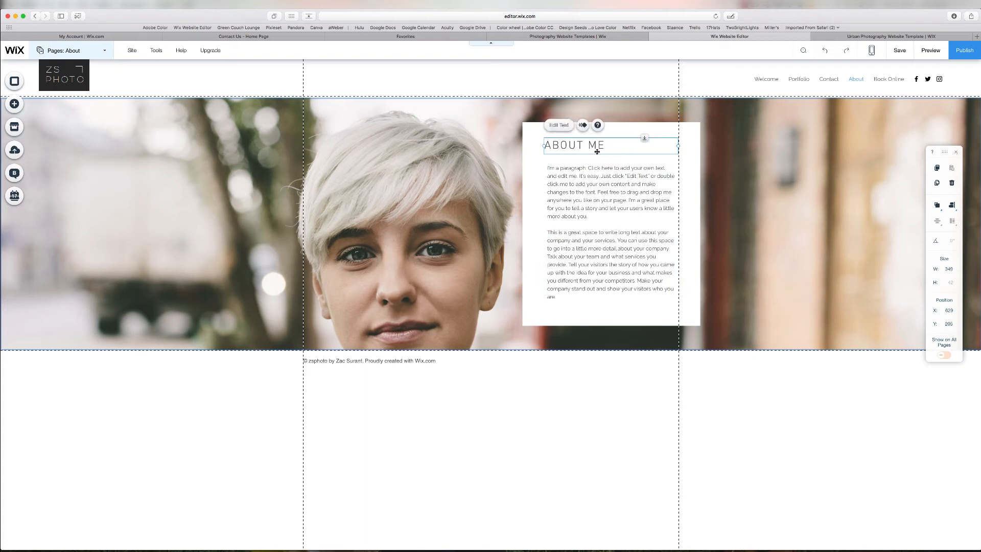
{"action": "left_click", "coordinate": [557, 125]}
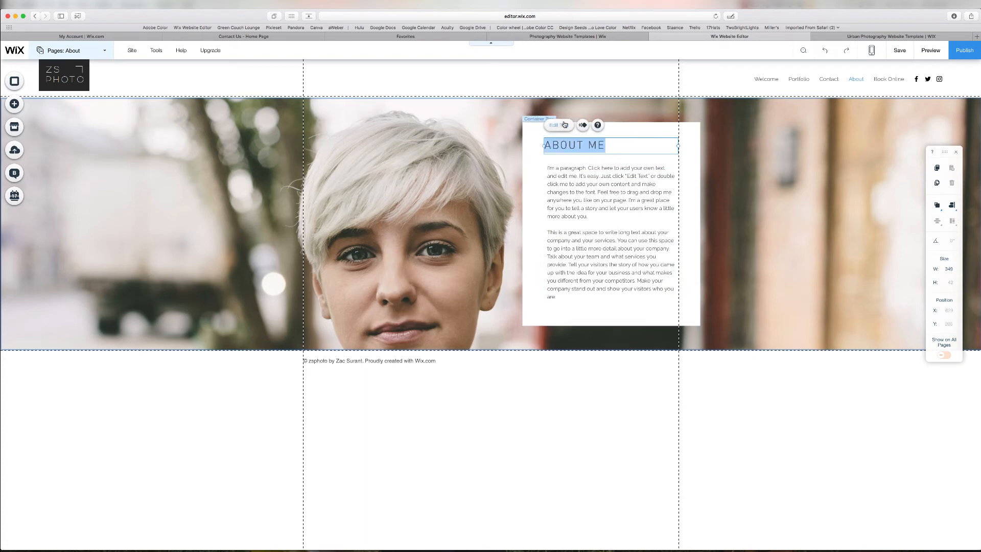
{"action": "left_click", "coordinate": [596, 145]}
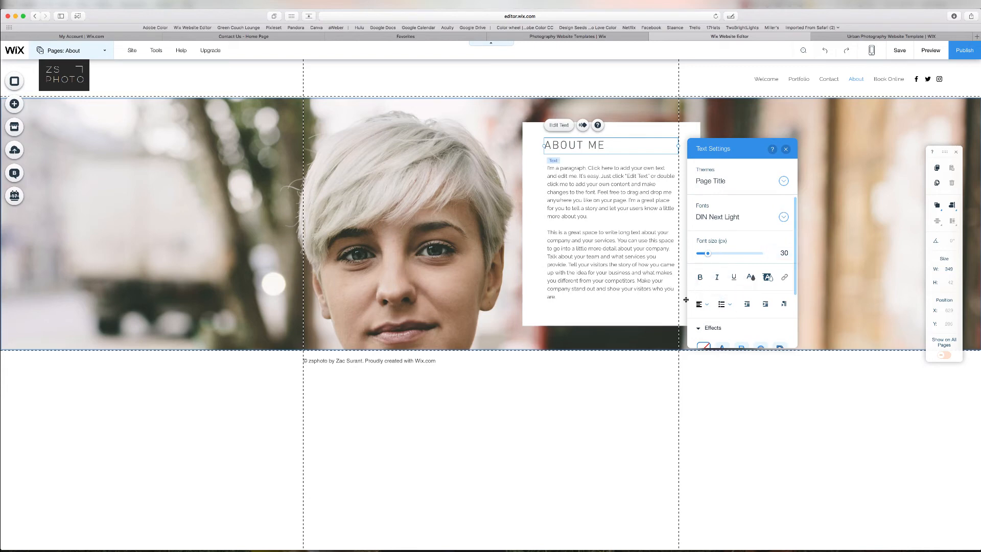
{"action": "left_click", "coordinate": [786, 148]}
{"action": "left_click", "coordinate": [625, 195]}
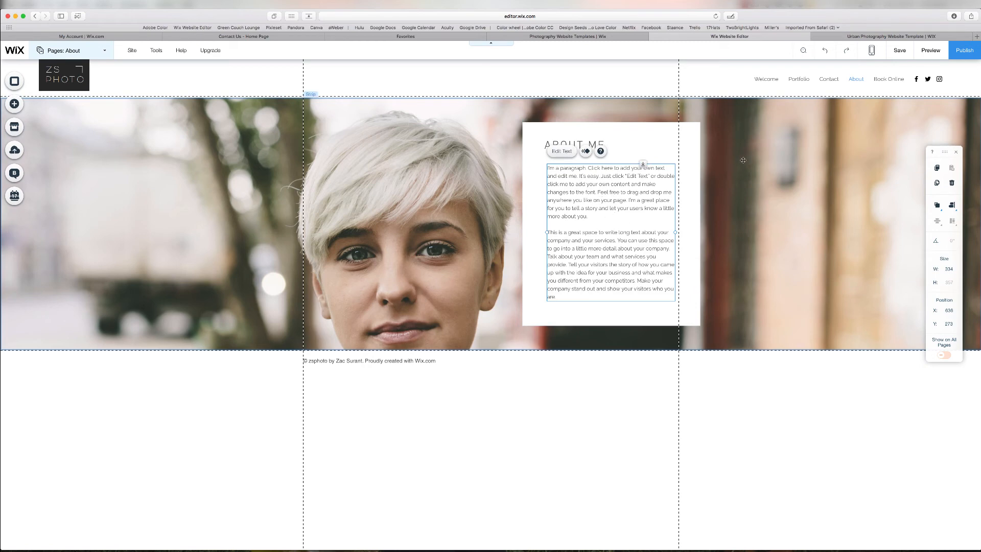
{"action": "left_click", "coordinate": [726, 145]}
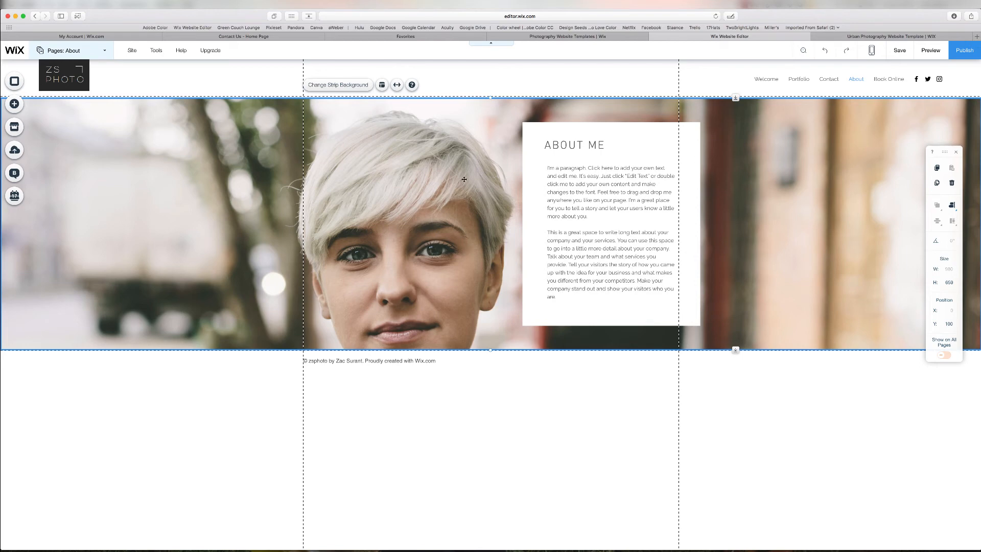
Preview the site's Portfolio page and look through its photo gallery
{"action": "left_click", "coordinate": [64, 50]}
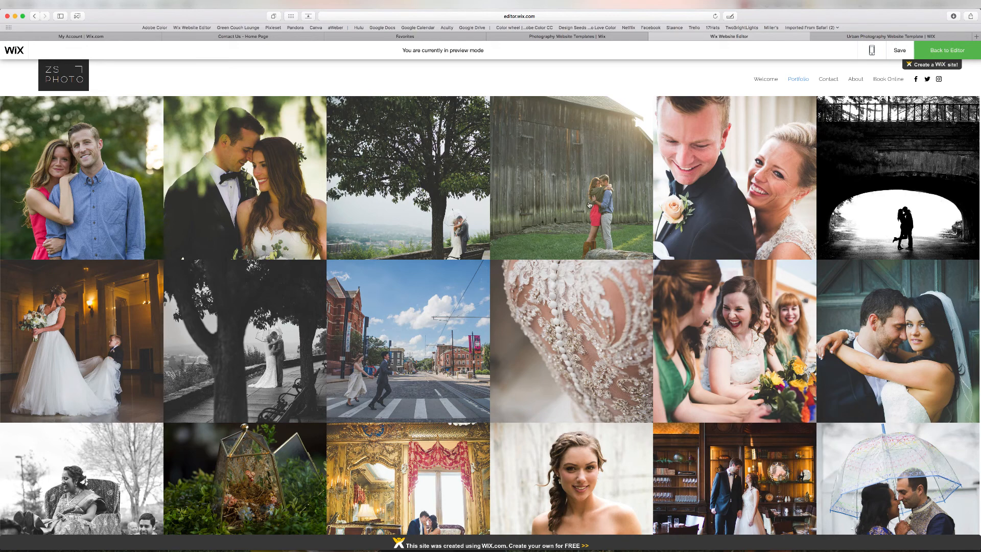
{"action": "mouse_move", "coordinate": [589, 206]}
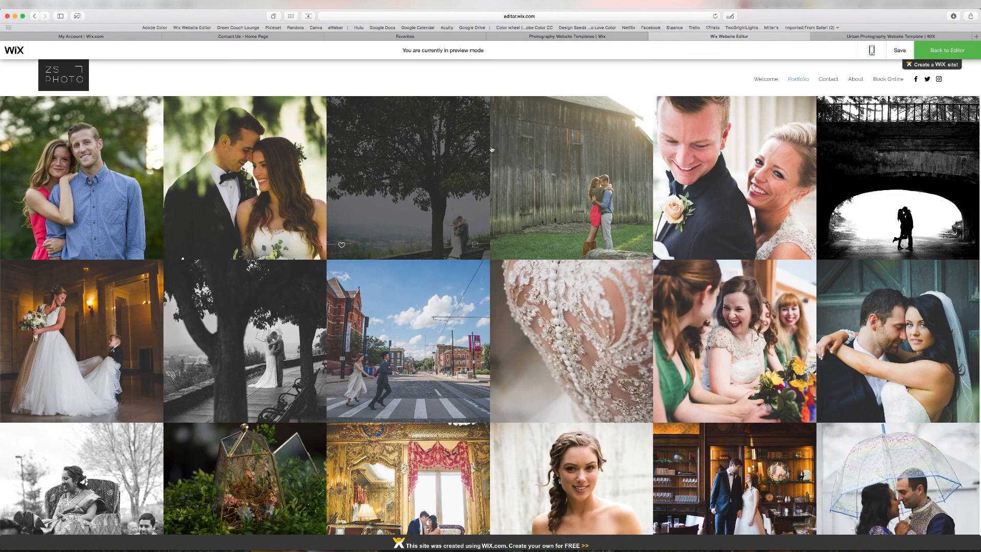
{"action": "scroll", "coordinate": [491, 149], "scroll_direction": "down", "scroll_amount": 5}
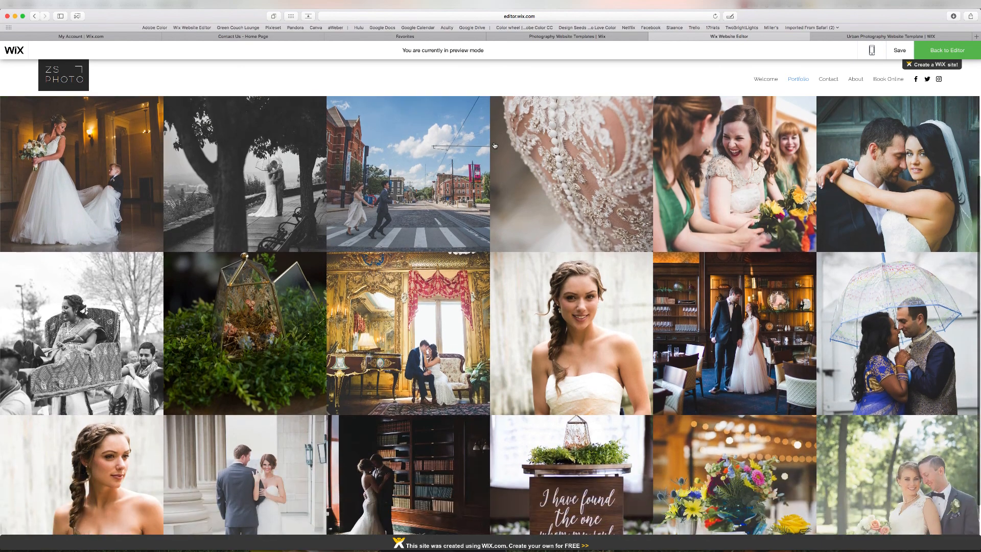
{"action": "scroll", "coordinate": [495, 146], "scroll_direction": "down", "scroll_amount": 2}
{"action": "scroll", "coordinate": [495, 145], "scroll_direction": "up", "scroll_amount": 7}
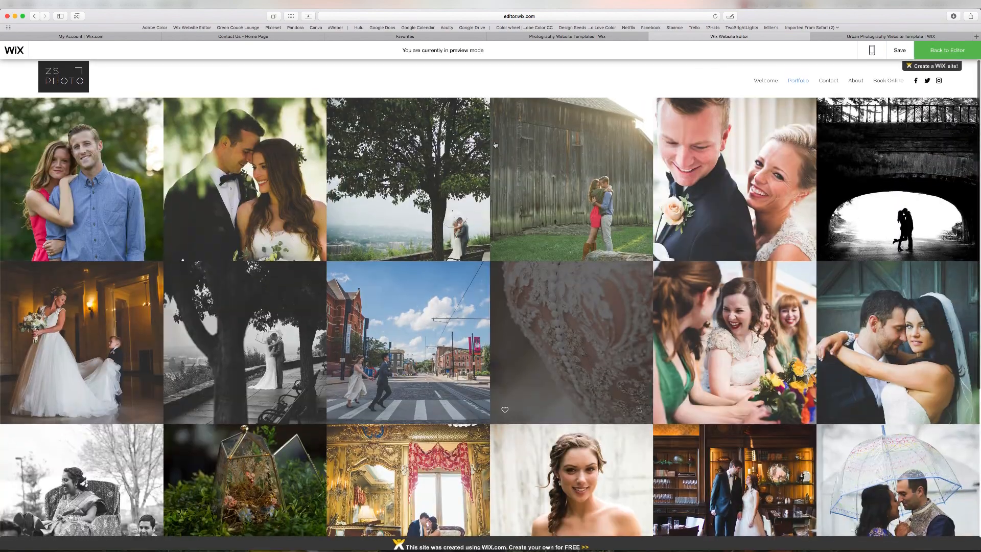